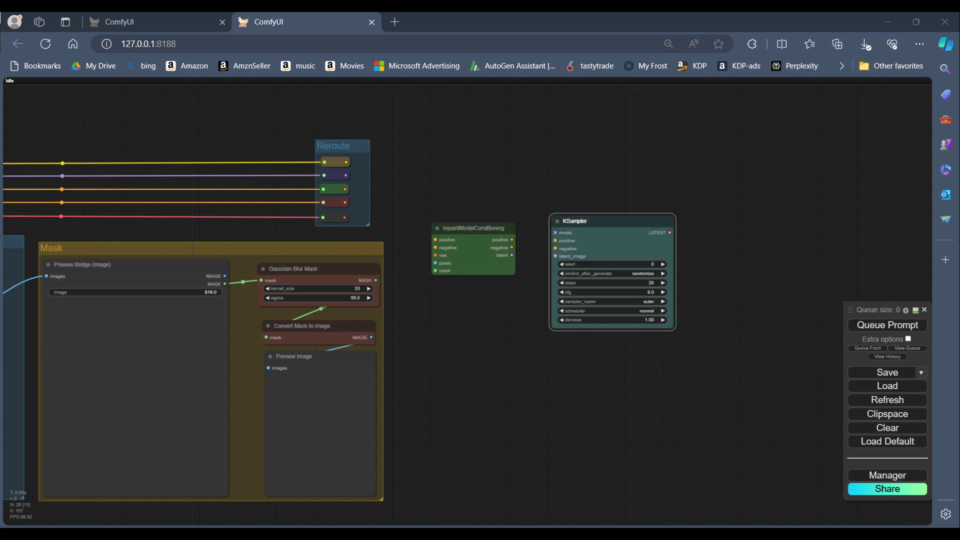
Step: Paste a CLIP Text Encode node above InpaintModelConditioning, with a Differential Diffusion node above it
key(ctrl+v)
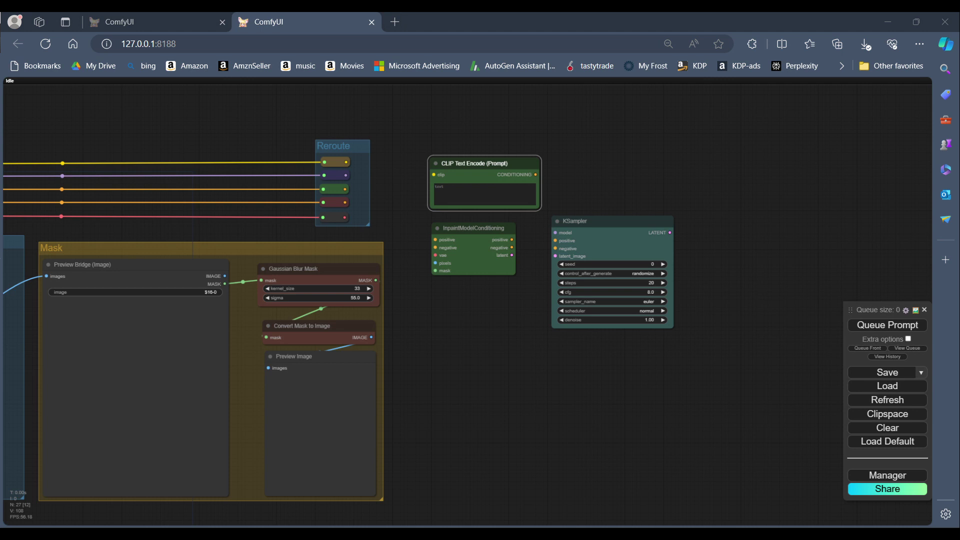
key(ctrl+v)
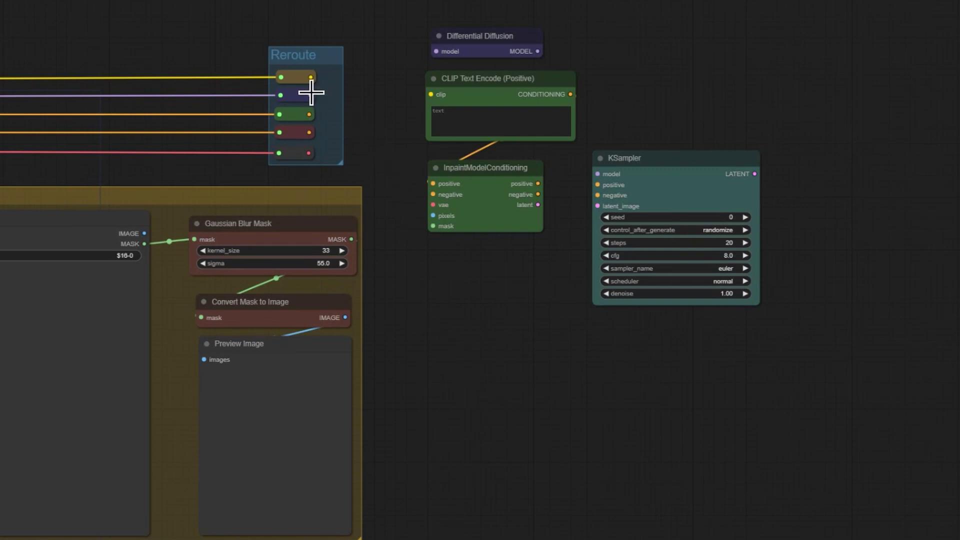
Step: Connect the CLIP reroute to CLIP Text Encode (Positive), and route the model reroute through Differential Diffusion into the KSampler's model input
drag(311, 77, 431, 94)
drag(310, 95, 436, 51)
drag(538, 51, 598, 173)
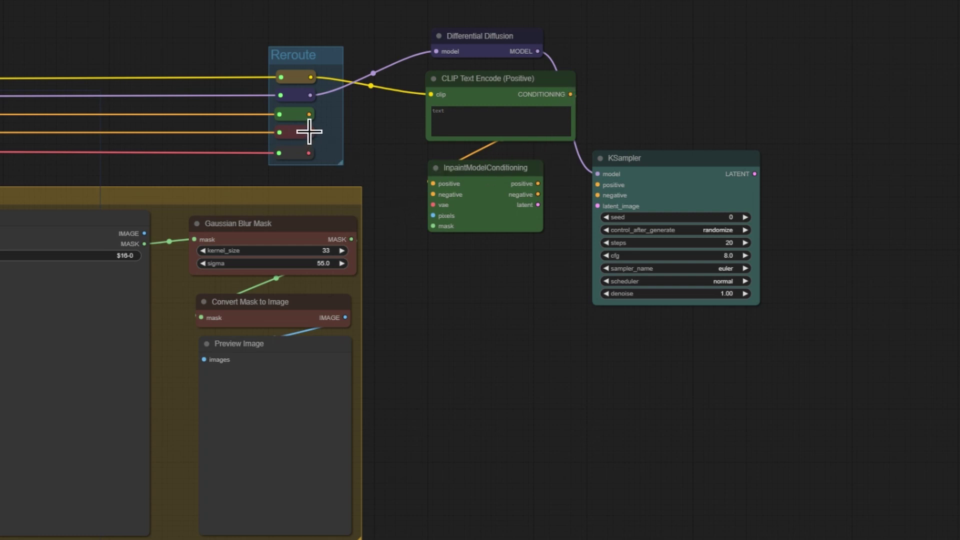
Step: Connect InpaintModelConditioning's negative and vae inputs to the reroutes, pixels to the Preview Bridge image, and mask to the Gaussian Blur Mask output
drag(309, 132, 432, 194)
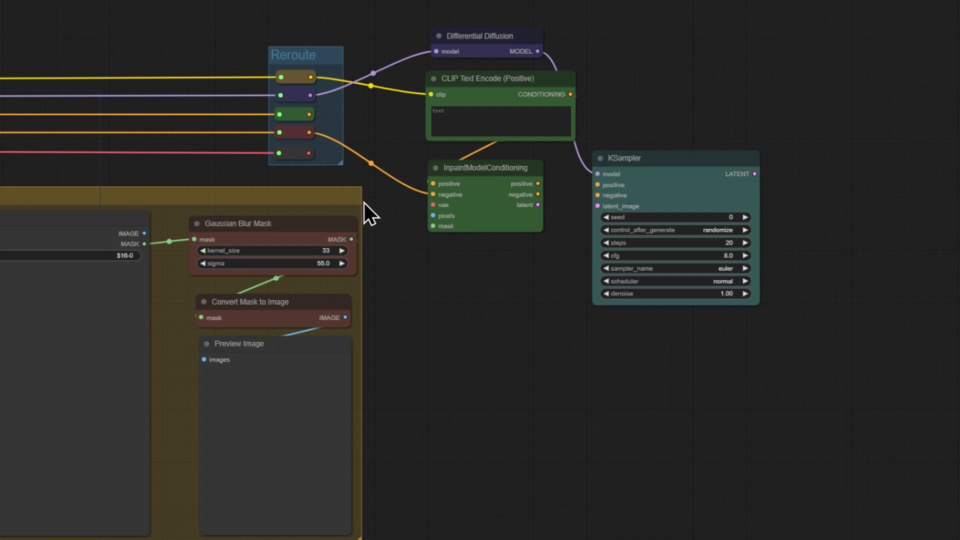
drag(308, 153, 434, 205)
drag(144, 234, 433, 215)
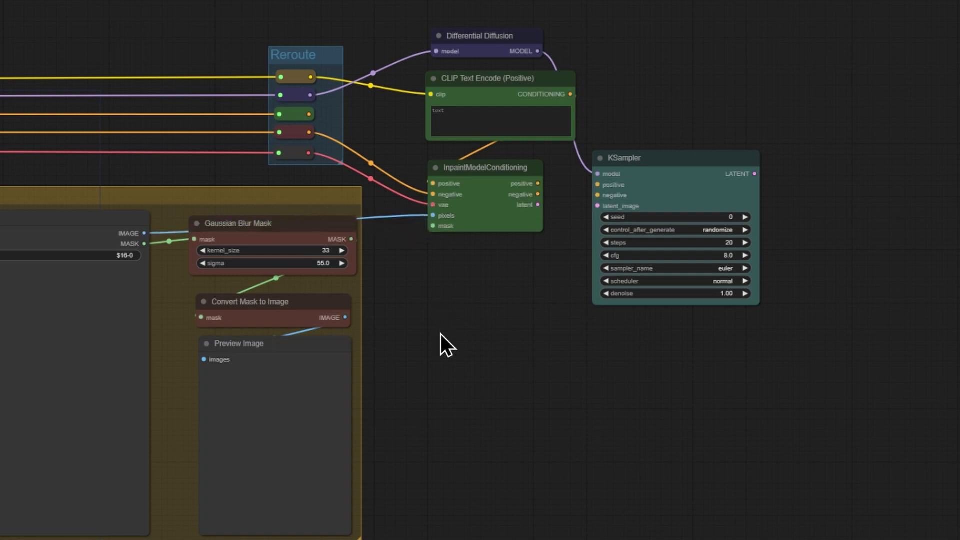
drag(352, 239, 434, 227)
Step: Connect InpaintModelConditioning's positive, negative and latent outputs to the KSampler's positive, negative and latent_image inputs
drag(539, 184, 597, 185)
drag(538, 195, 597, 195)
drag(538, 205, 598, 206)
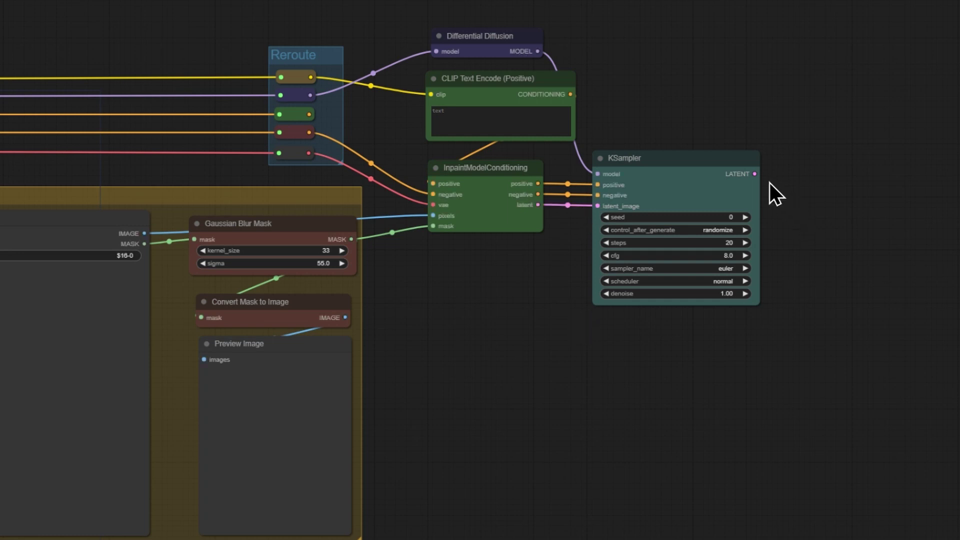
Step: Add a VAE Decode node on the KSampler's LATENT output, connect it to the VAE reroute, and place it below the KSampler
drag(756, 175, 779, 175)
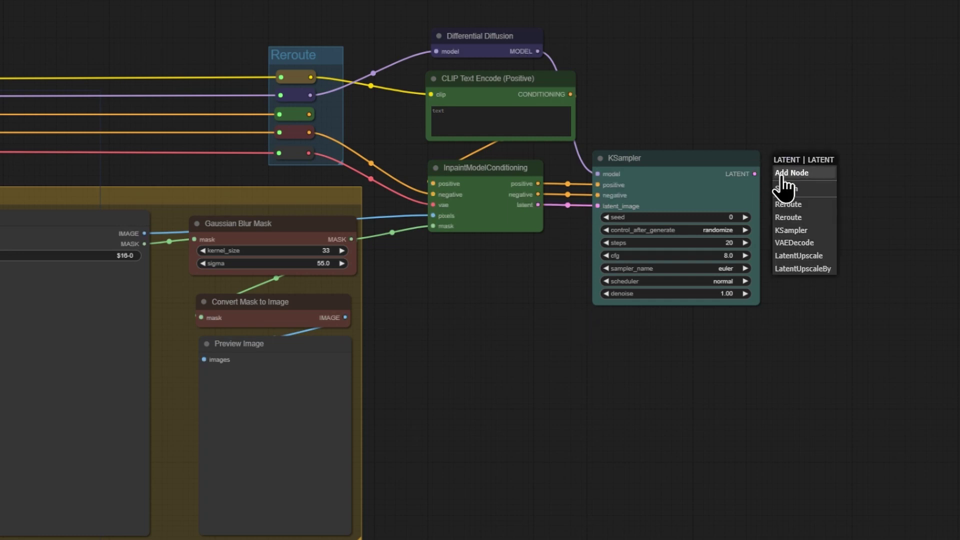
click(812, 244)
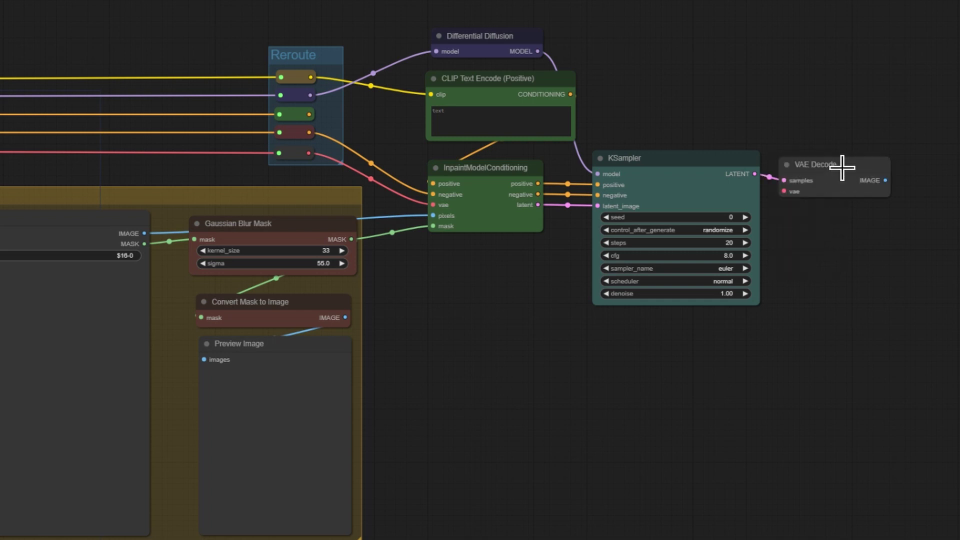
drag(825, 166, 836, 163)
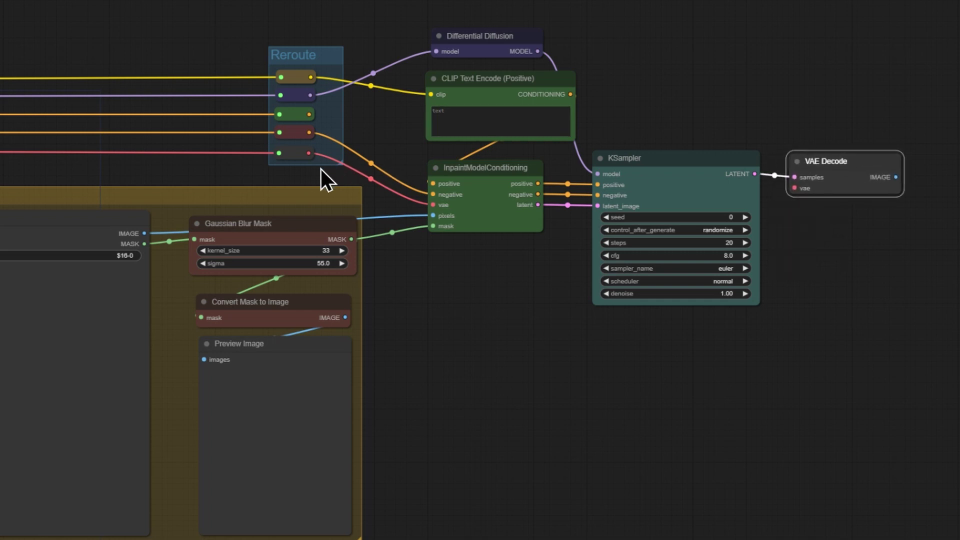
drag(310, 153, 793, 188)
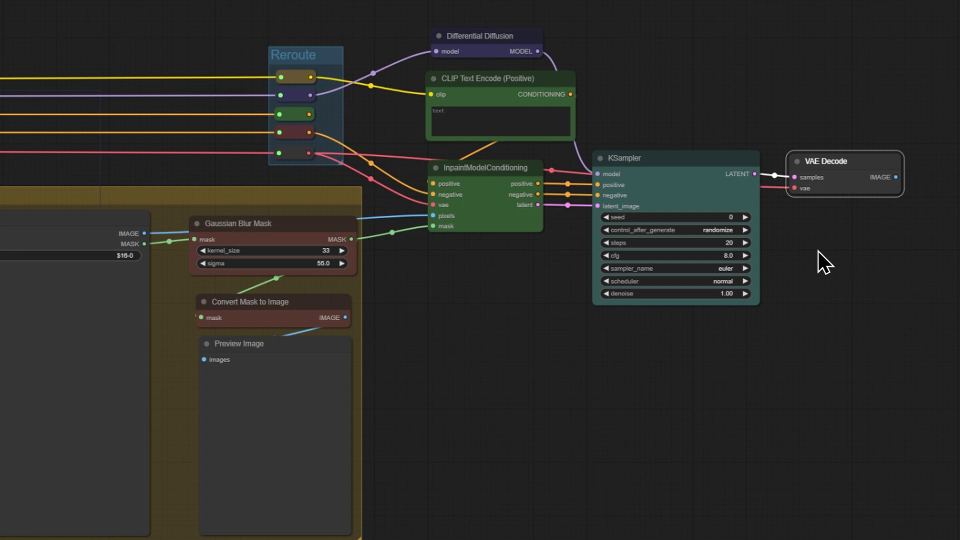
drag(845, 156, 679, 316)
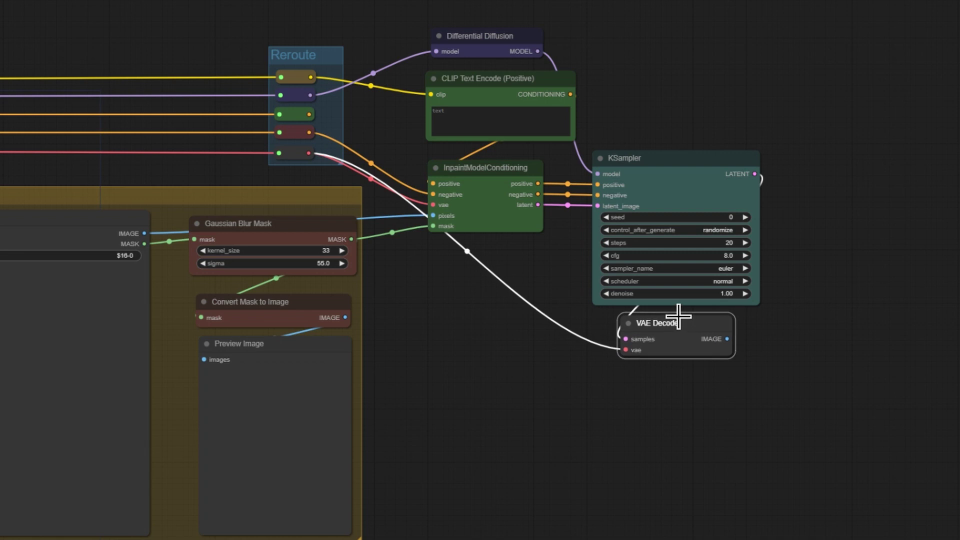
Step: Add a Preview Image node on the VAE Decode output below InpaintModelConditioning and enlarge it to fill the free space
drag(731, 339, 383, 293)
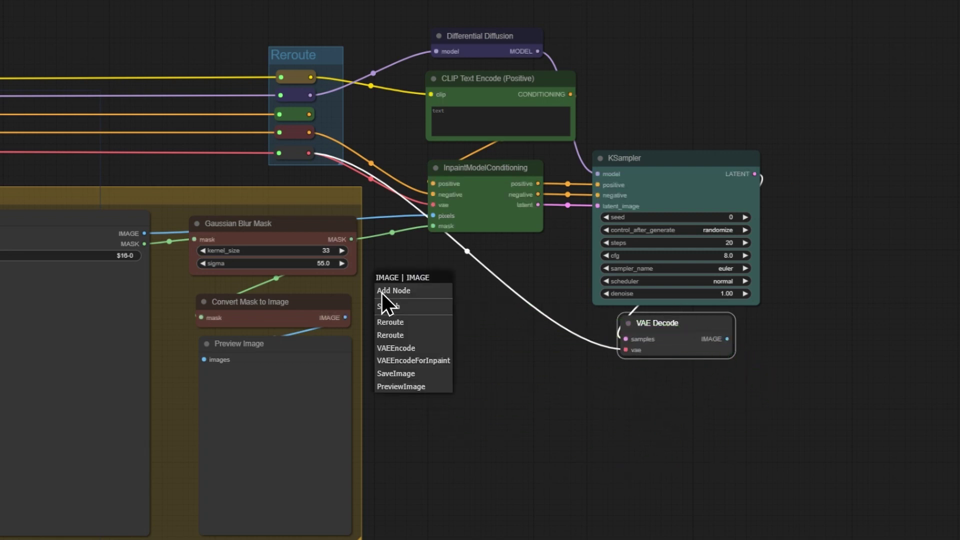
click(400, 386)
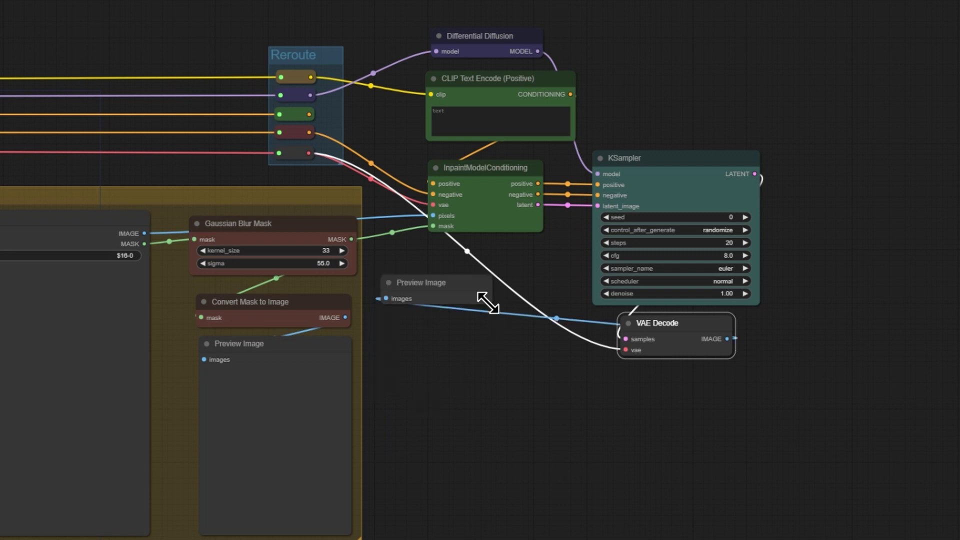
drag(494, 309, 575, 536)
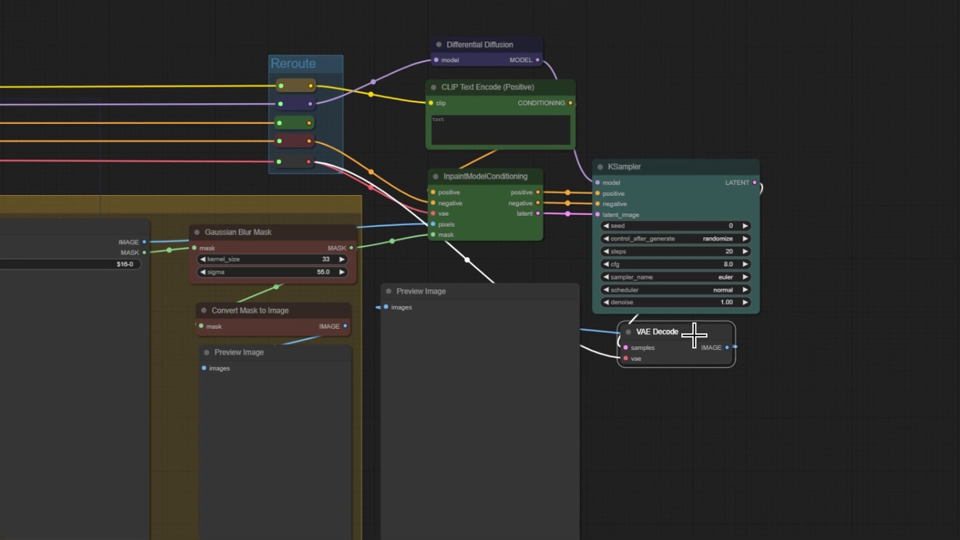
Step: Color the VAE Decode node red and shift the CLIP Text Encode (Positive) node slightly to the left
right_click(640, 327)
mouse_move(815, 395)
click(868, 407)
drag(530, 83, 591, 69)
key(ctrl+z)
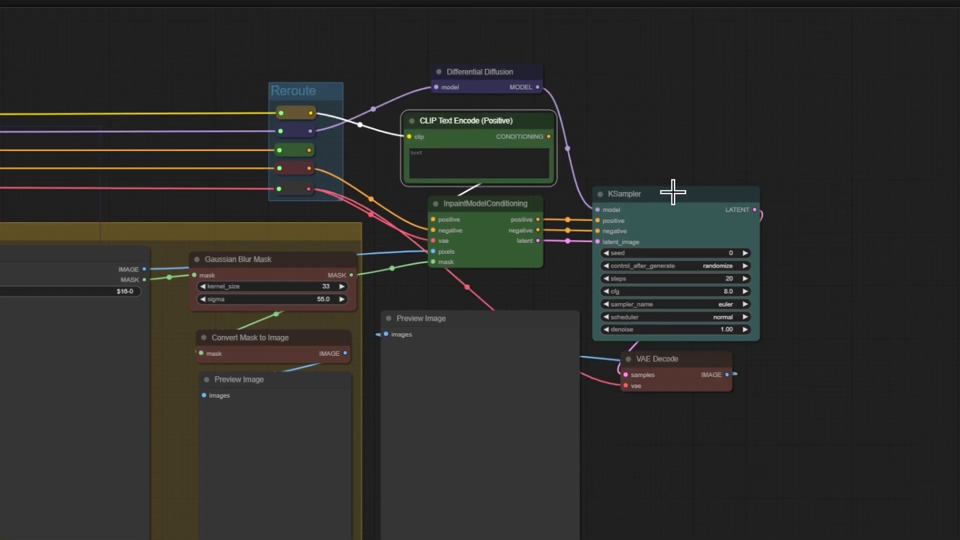
Step: Insert a Reroute node into VAE Decode's vae link and place it to the right of the KSampler
drag(626, 386, 633, 148)
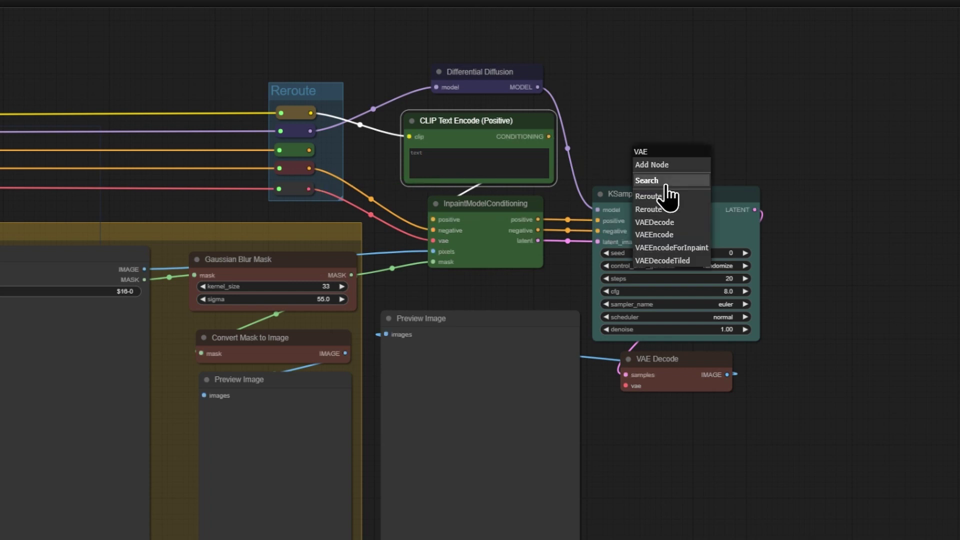
click(670, 195)
drag(670, 195, 807, 195)
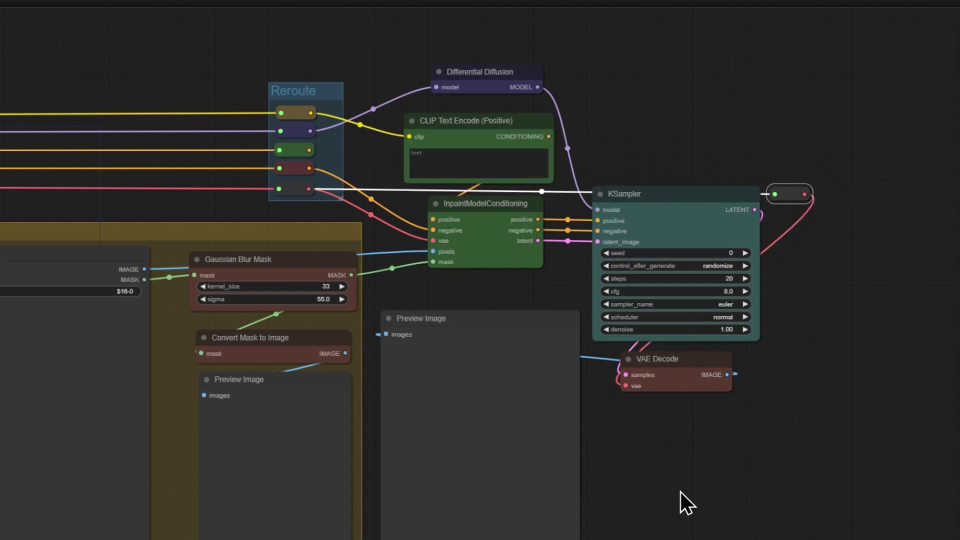
click(748, 499)
Step: Add a group above the Differential Diffusion node and title it Differential Diffusion
right_click(397, 22)
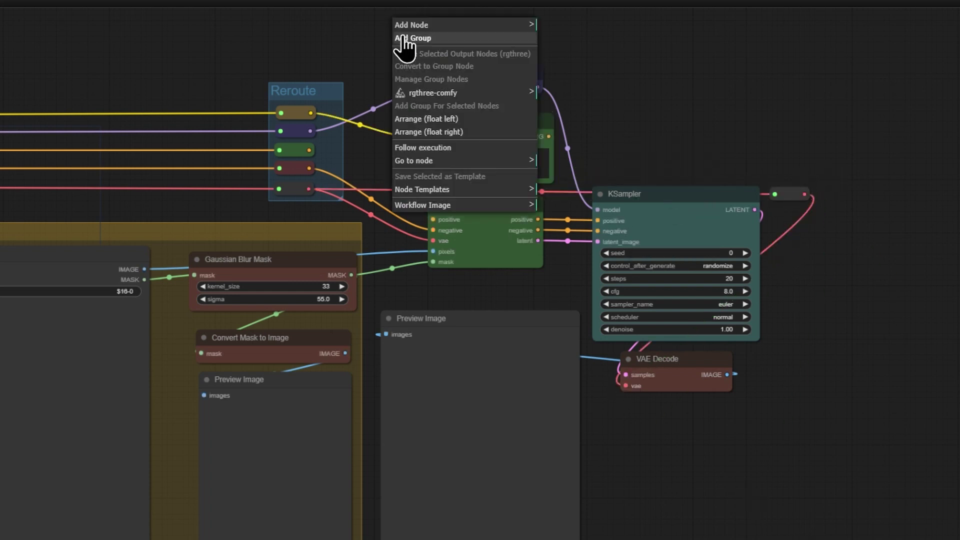
click(403, 43)
double_click(422, 42)
text(Differential Diffusion)
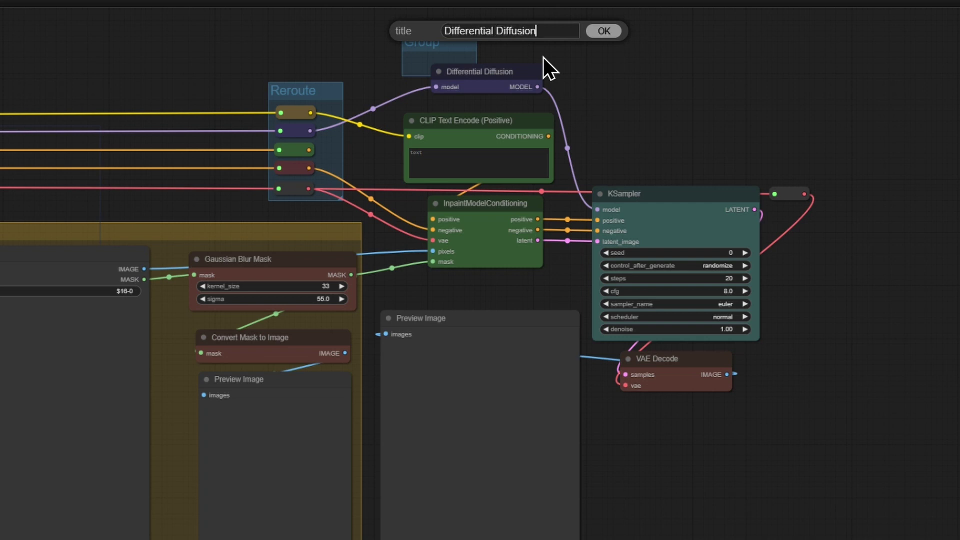
key(Return)
Step: Extend the Differential Diffusion group over the conditioning, KSampler, VAE Decode and Preview Image nodes and fit it to them
right_click(446, 45)
click(473, 142)
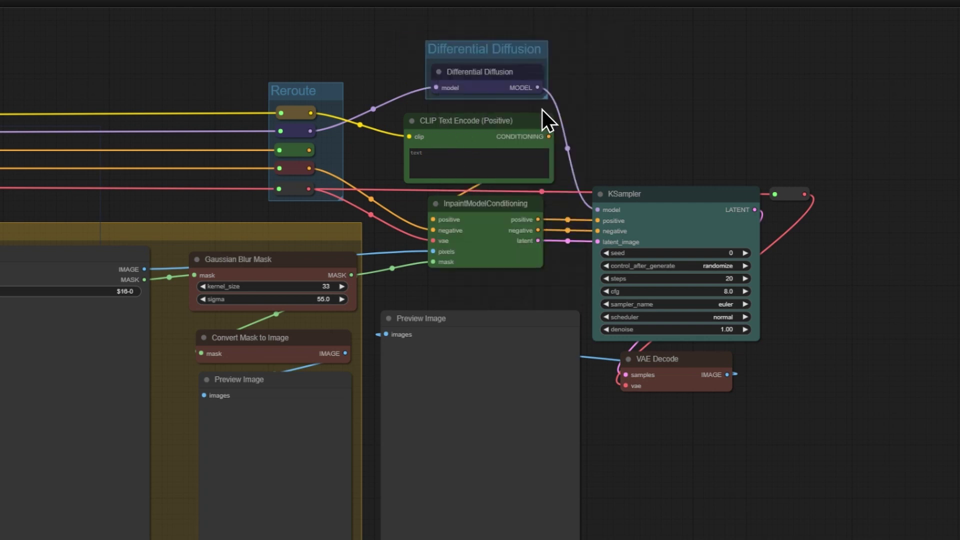
drag(544, 106, 756, 539)
right_click(570, 44)
click(590, 142)
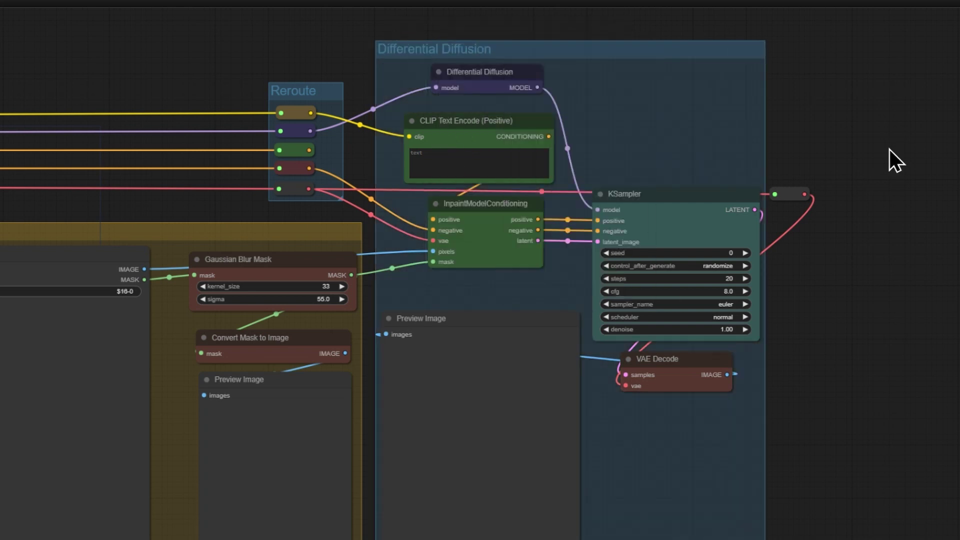
Step: Change the Differential Diffusion group's color to green
right_click(698, 52)
click(739, 307)
click(847, 315)
click(940, 373)
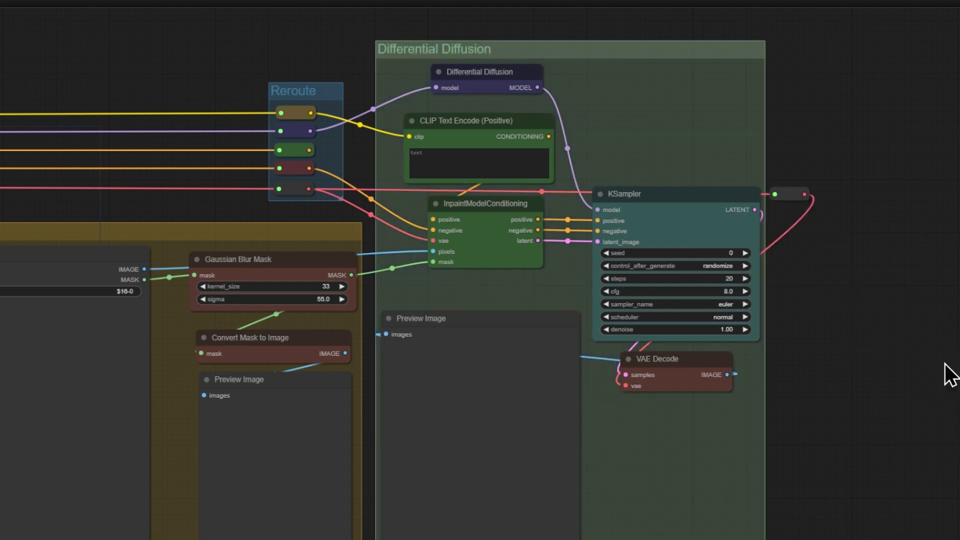
Step: Set the Differential Diffusion group's KSampler to 6 steps and a cfg of 1.5
click(714, 280)
key(BackSpace)
key(BackSpace)
text(6)
key(Return)
click(715, 291)
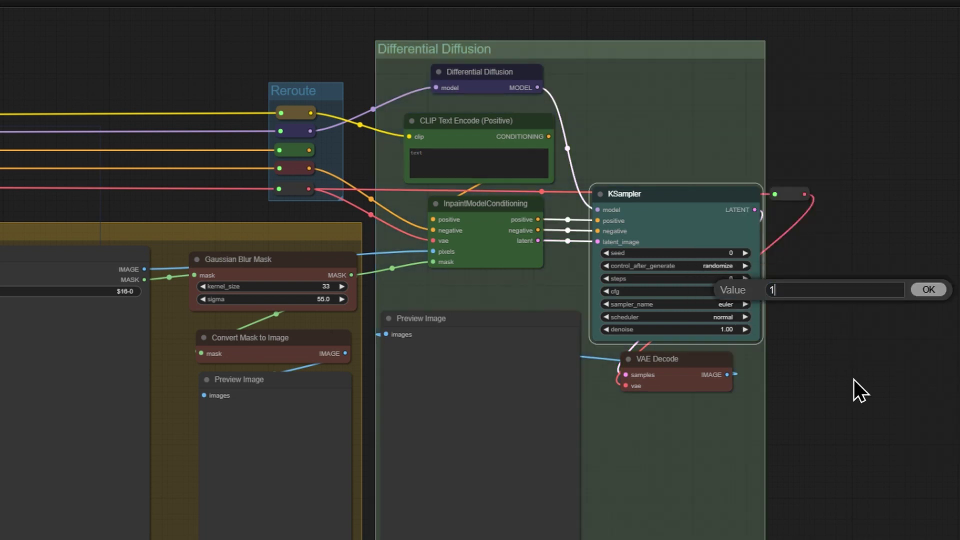
text(1.5)
click(928, 293)
Step: Set the same KSampler's sampler_name to dpmpp_sde and its scheduler to karras
click(716, 304)
click(790, 450)
click(725, 317)
click(734, 332)
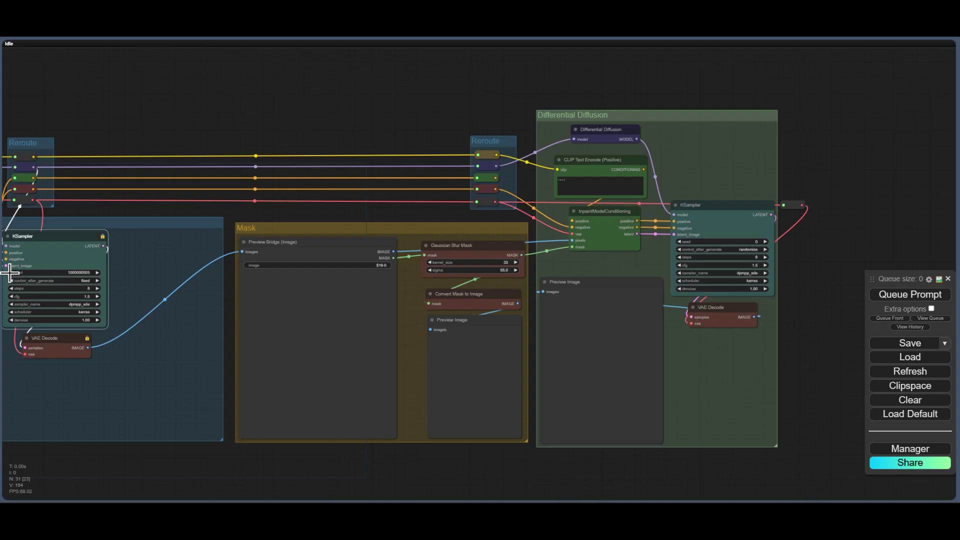
Step: Copy the seed value from the KSampler in the blue group before the Mask group
click(10, 272)
click(51, 272)
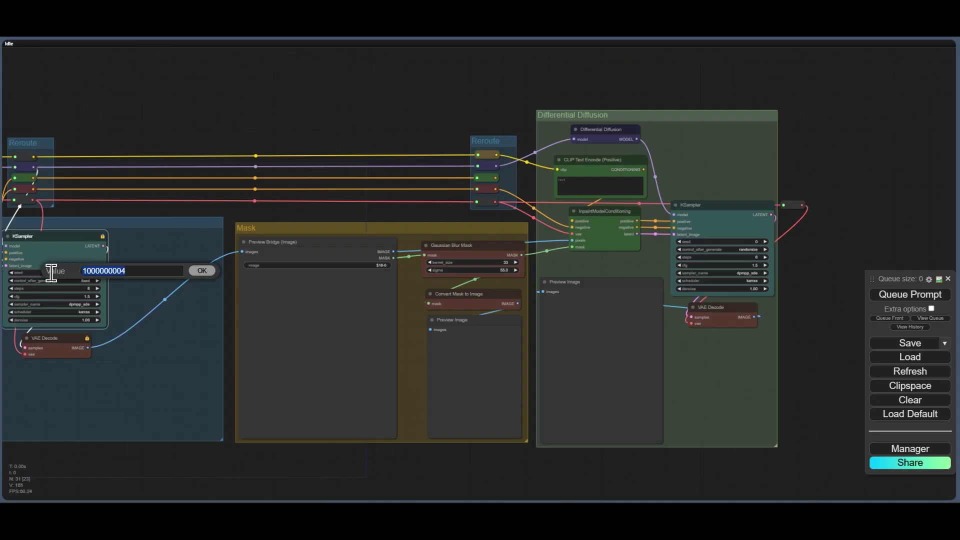
right_click(143, 271)
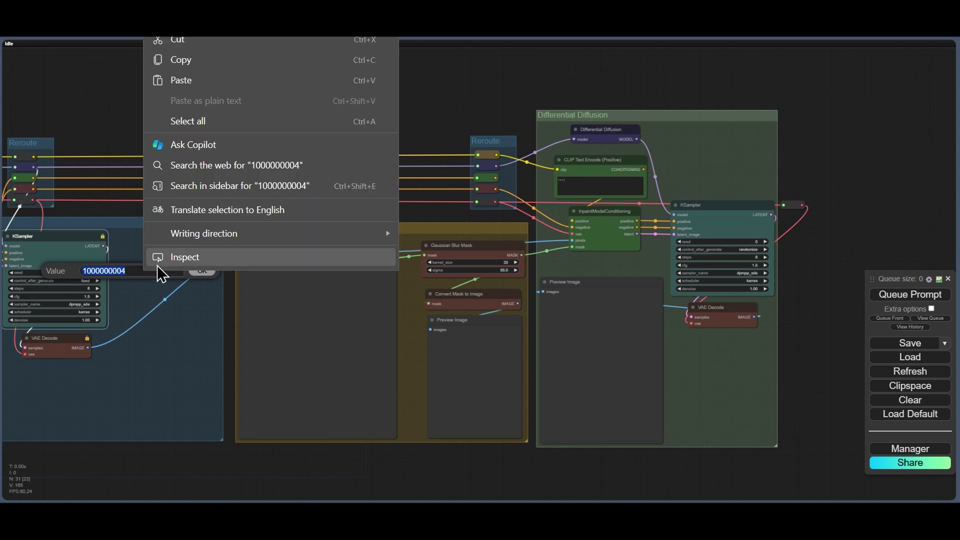
click(207, 62)
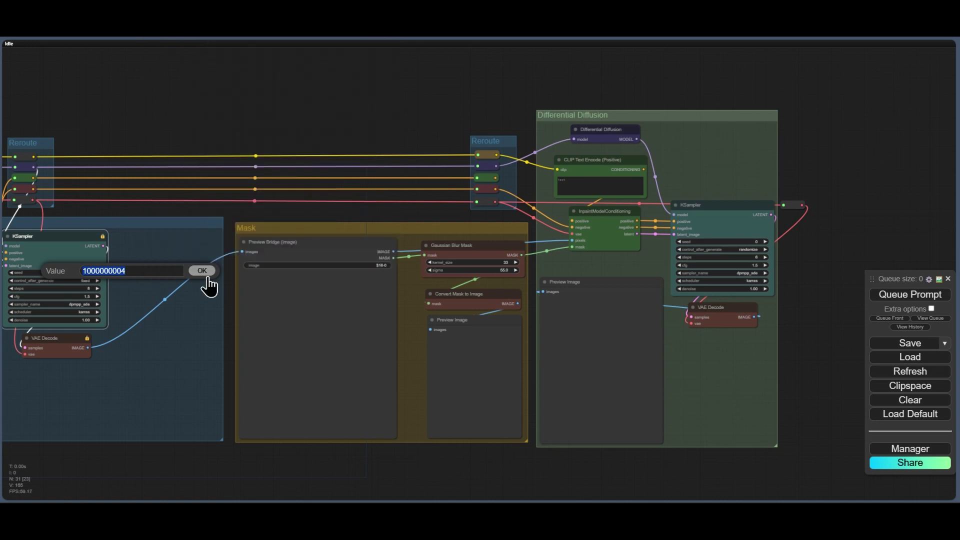
click(203, 273)
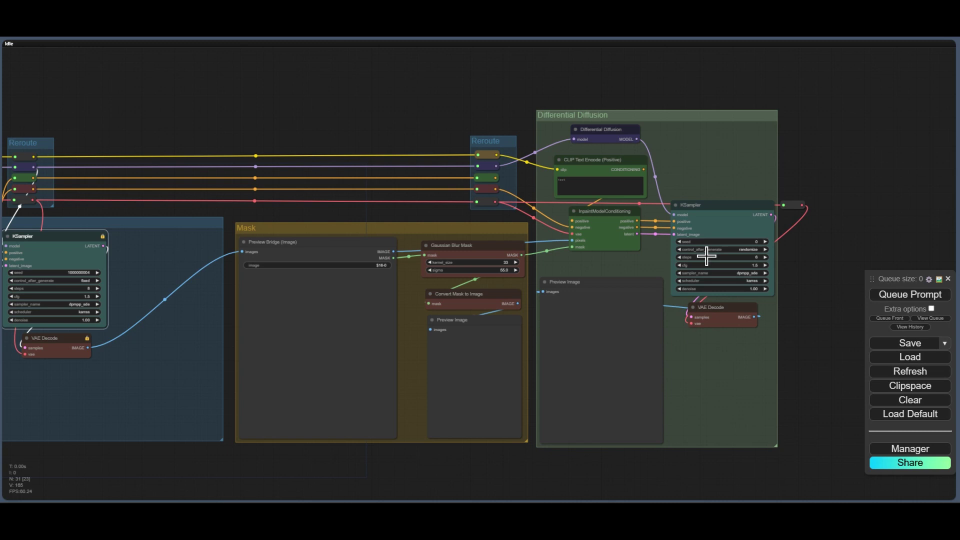
click(712, 241)
right_click(754, 240)
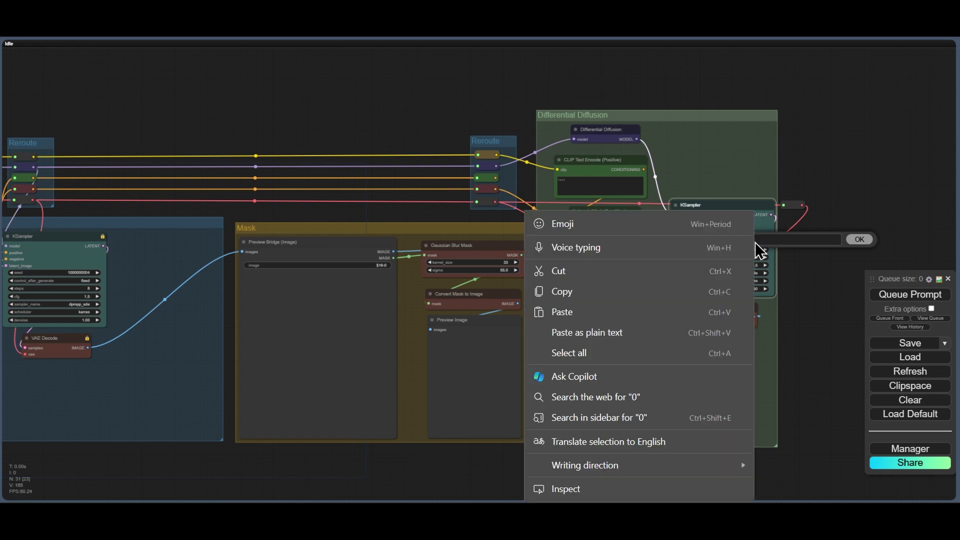
click(614, 312)
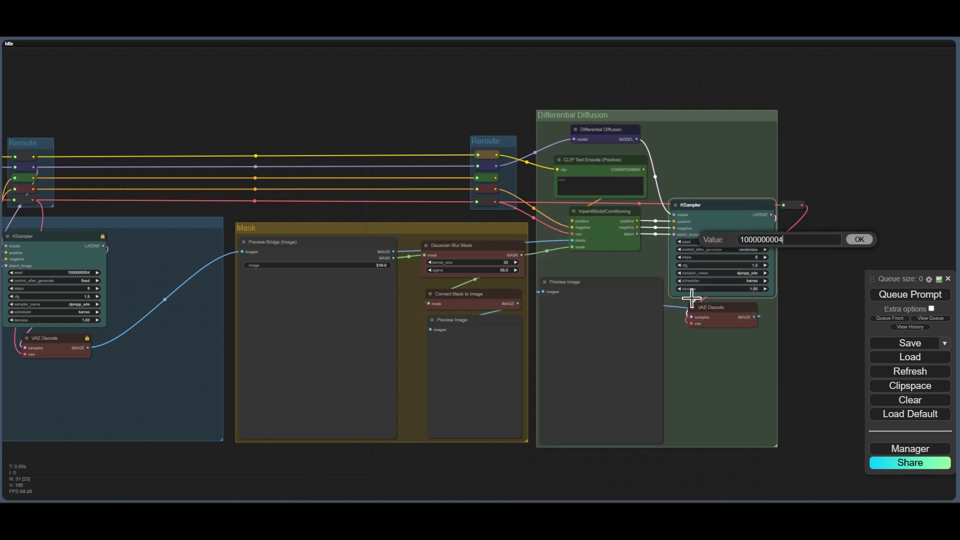
click(859, 240)
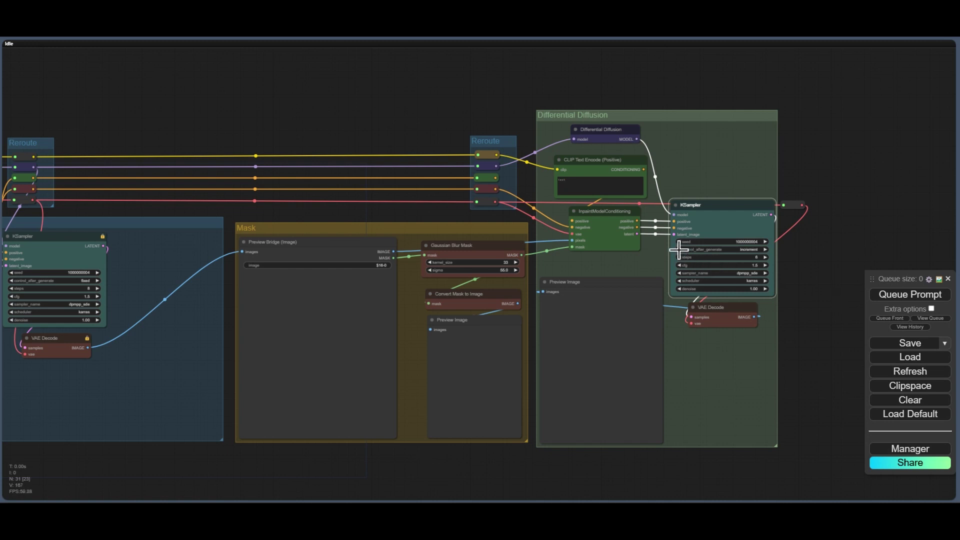
Step: Set control_after_generate to fixed on the Differential Diffusion group's KSampler
click(679, 250)
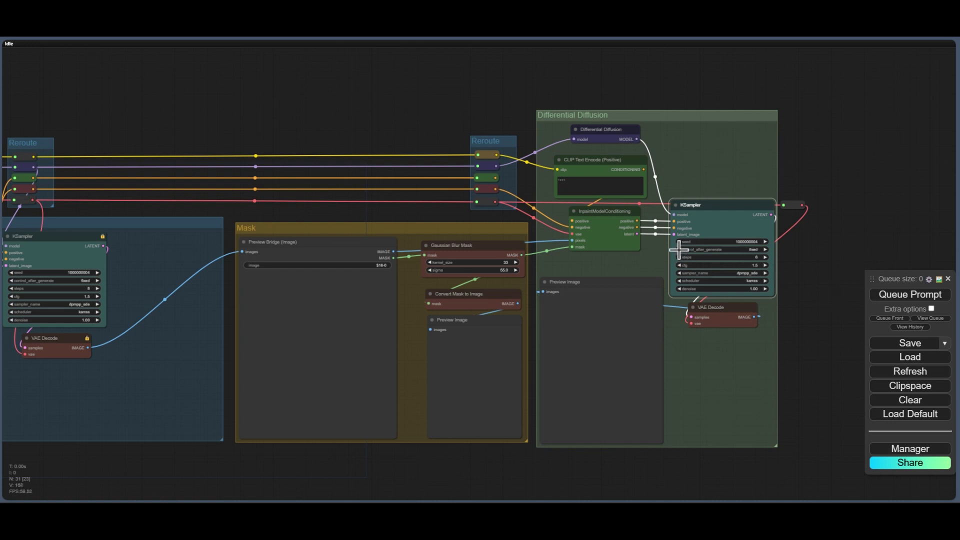
click(729, 250)
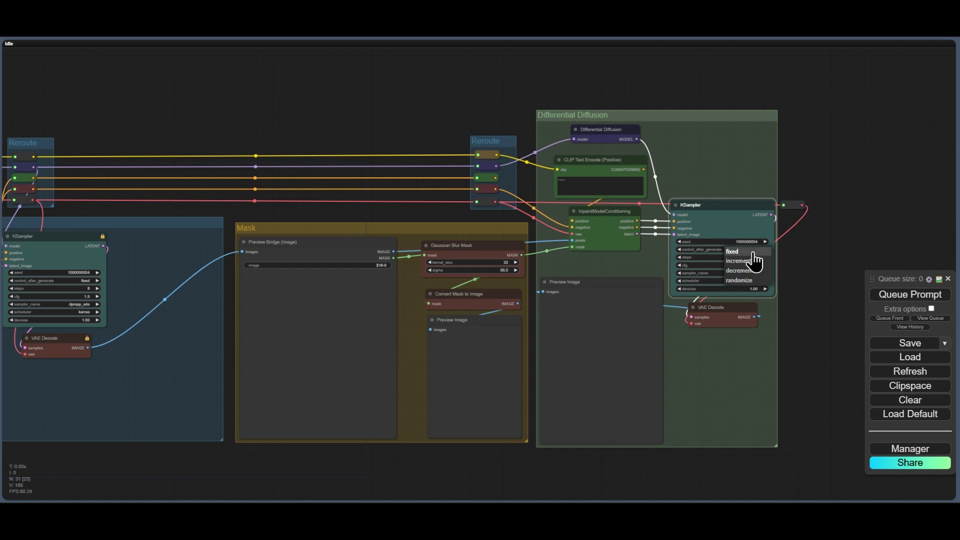
click(751, 251)
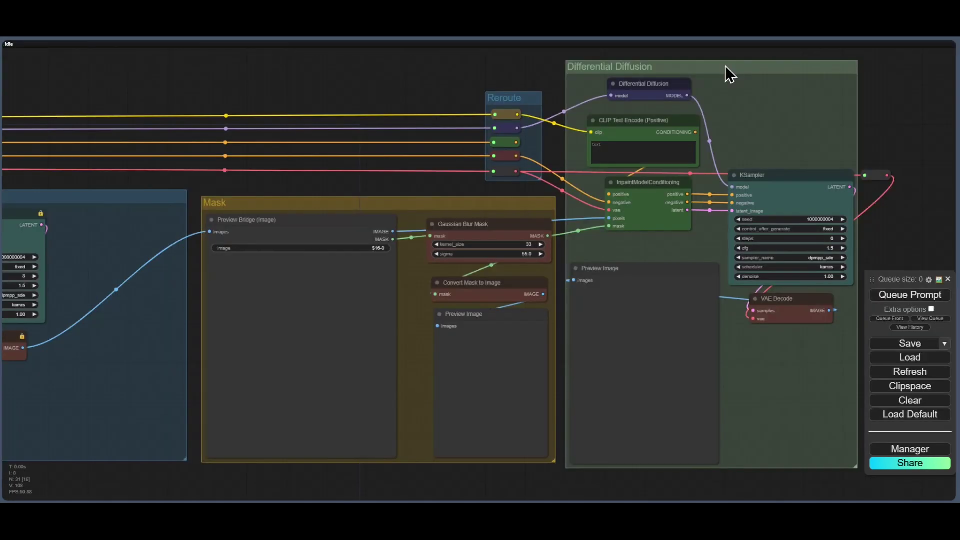
Step: Bypass all nodes in the Differential Diffusion group and queue the prompt to load the image into the Preview Bridge
right_click(683, 71)
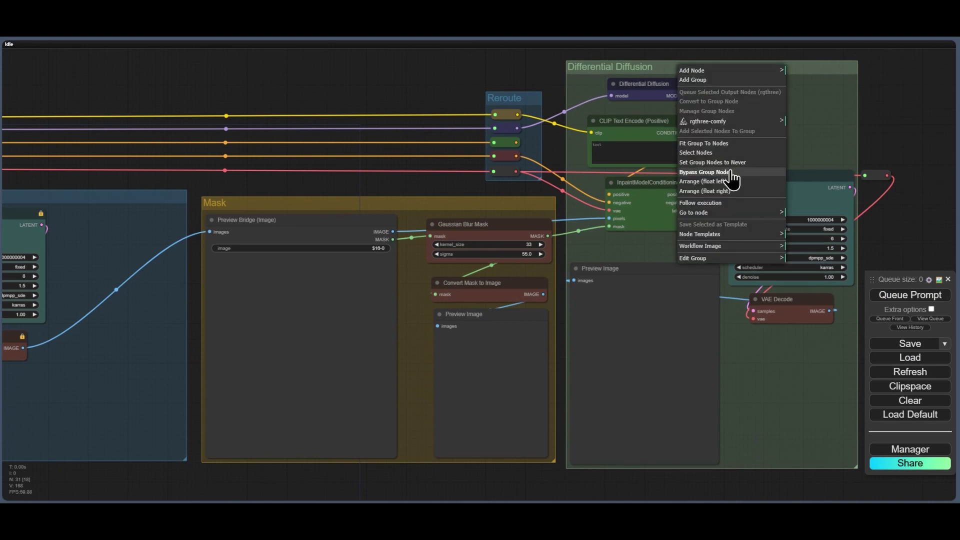
click(705, 172)
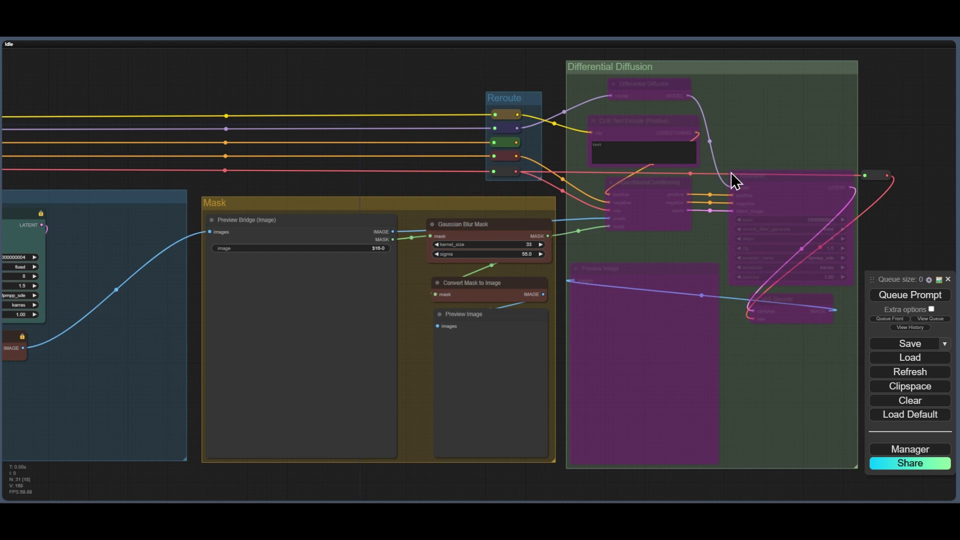
click(908, 298)
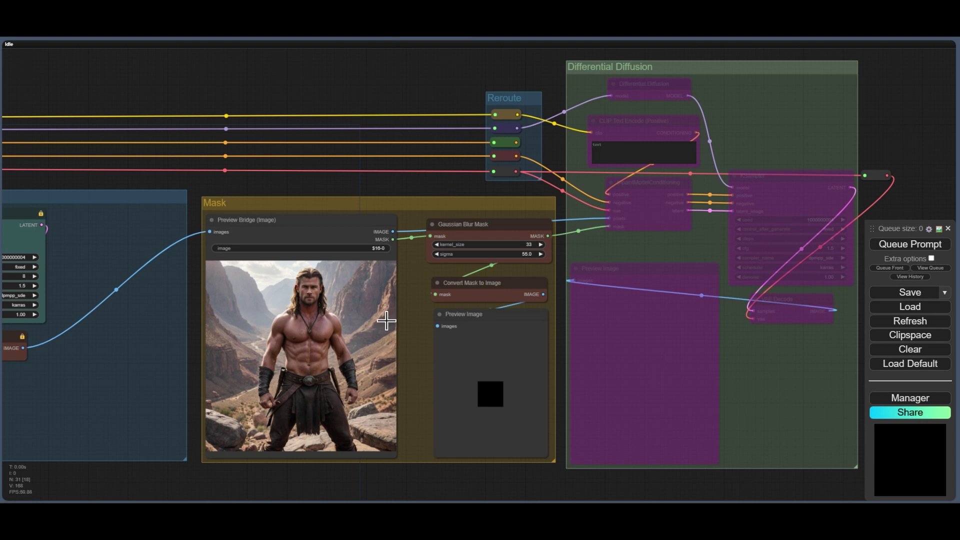
Step: Paint a mask band over the man's eyes on the Preview Bridge image in the MaskEditor and save it to the node
scroll(310, 360, up, 2)
scroll(310, 360, up, 5)
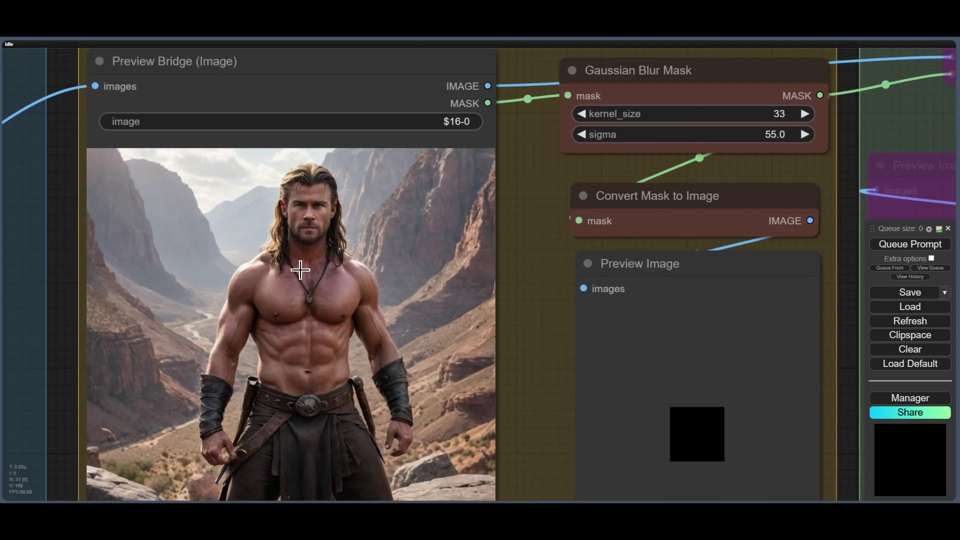
right_click(304, 264)
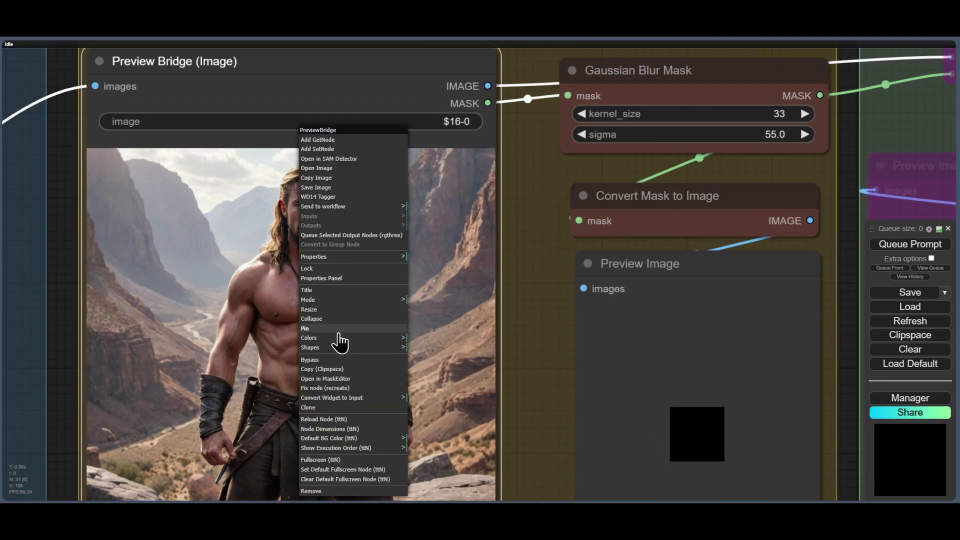
click(354, 379)
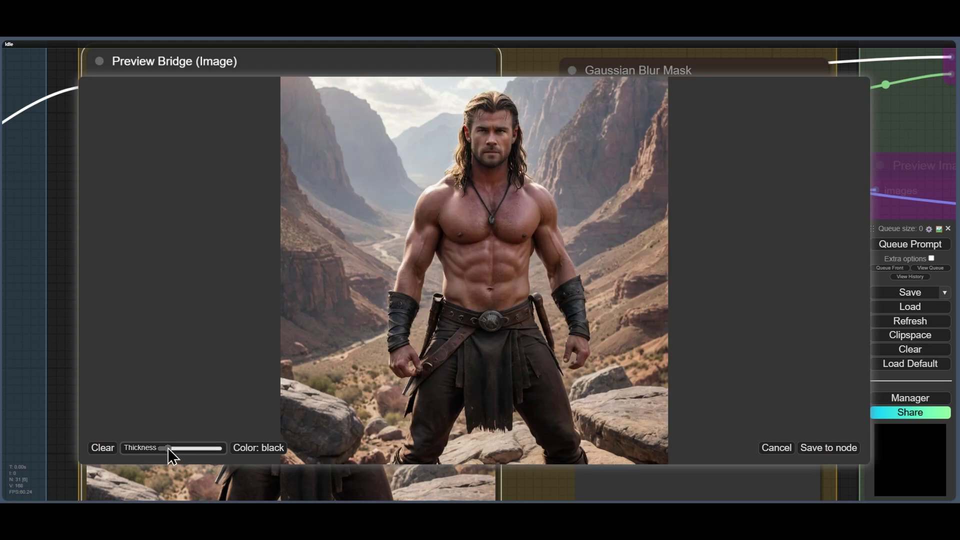
drag(167, 448, 190, 449)
scroll(421, 158, up, 15)
scroll(420, 158, down, 10)
scroll(420, 158, down, 3)
scroll(420, 158, down, 2)
drag(481, 133, 511, 134)
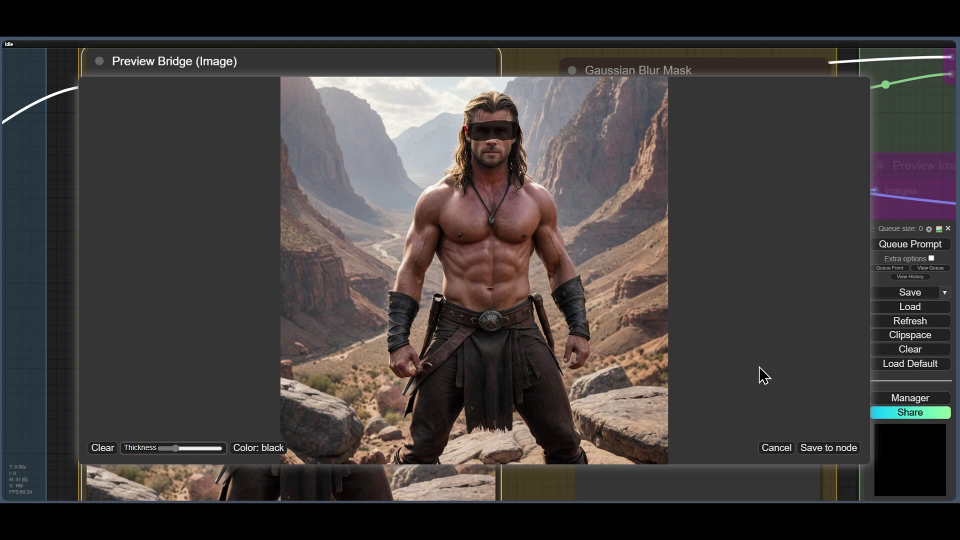
click(830, 449)
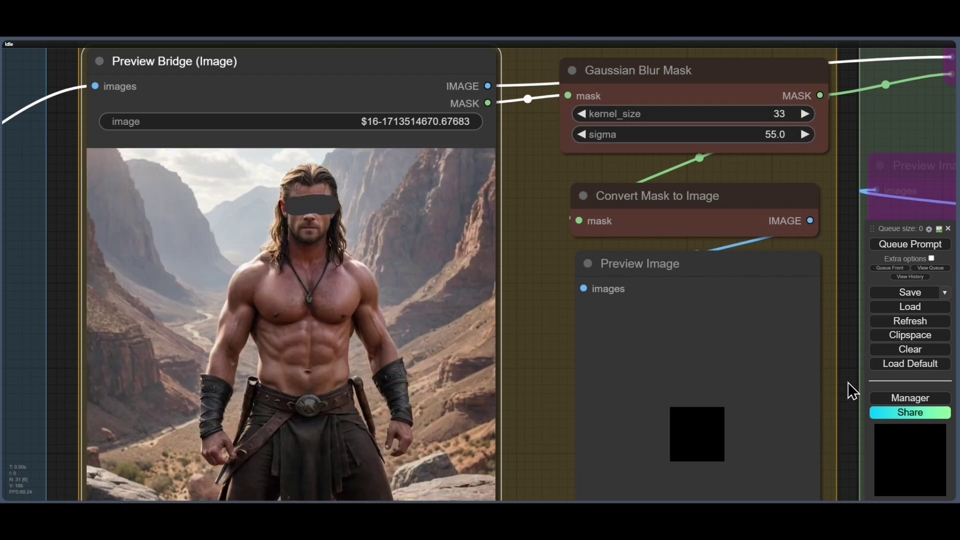
Step: Queue the prompt to render the blurred mask preview and set the Differential Diffusion group's nodes back to Always
click(897, 246)
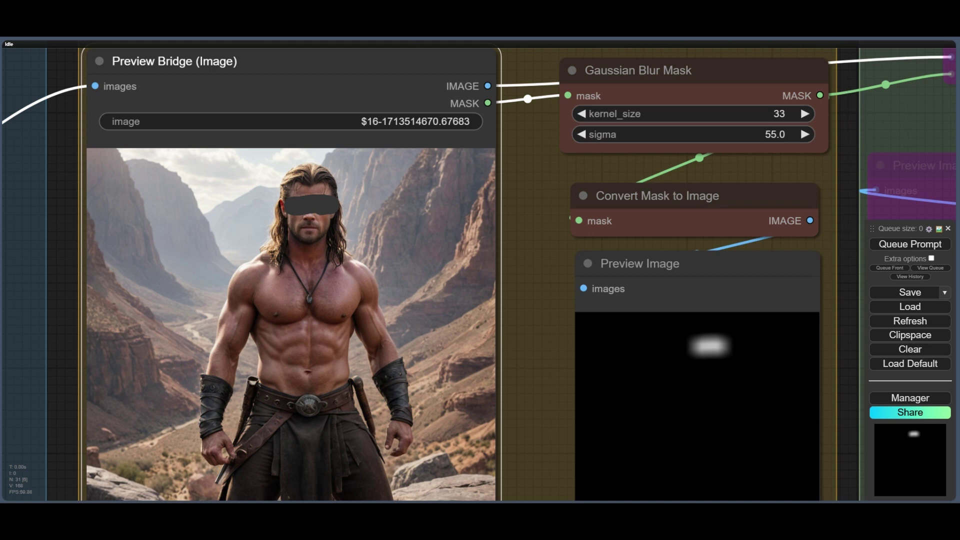
scroll(163, 388, down, 5)
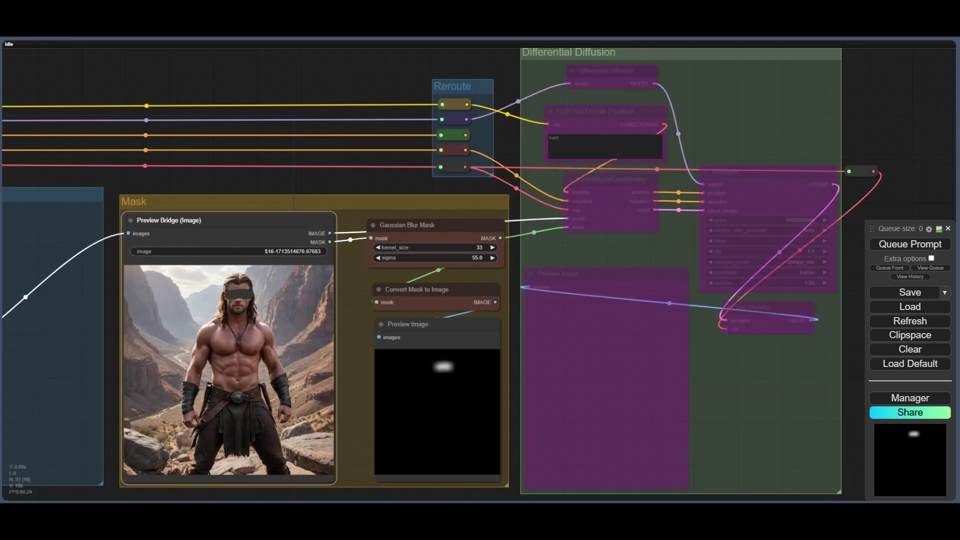
right_click(650, 53)
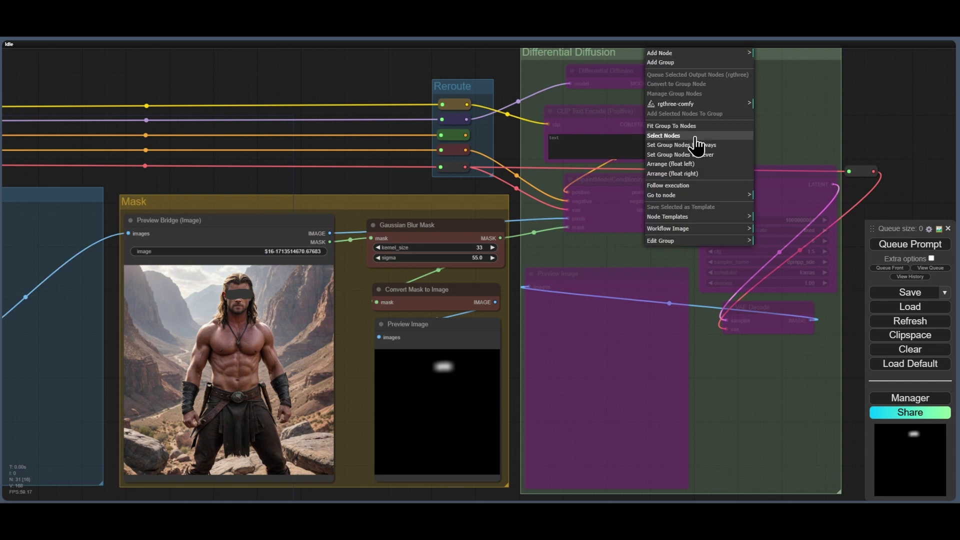
click(712, 145)
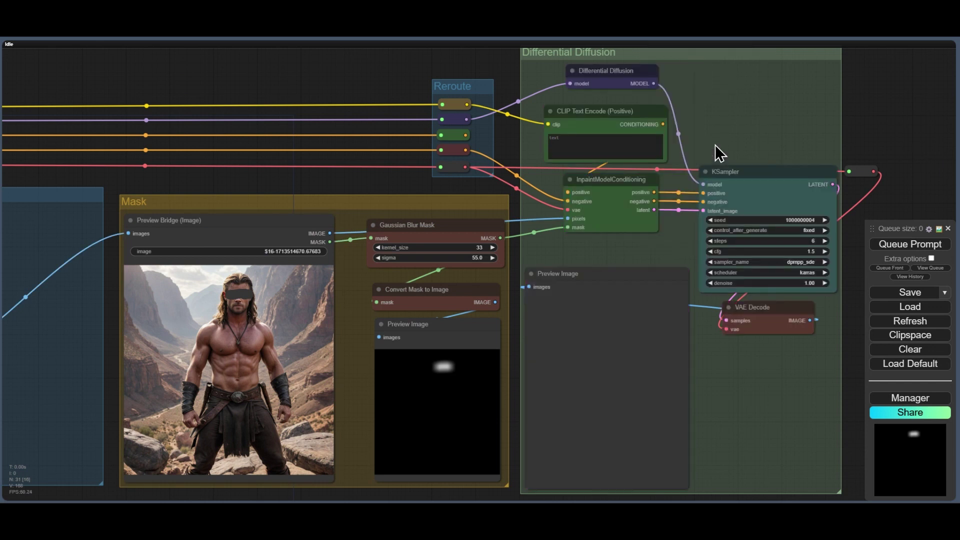
Step: Enter "aviator sunglasses" as the Differential Diffusion group's positive prompt, queue the prompt and inspect the inpainted image
click(563, 141)
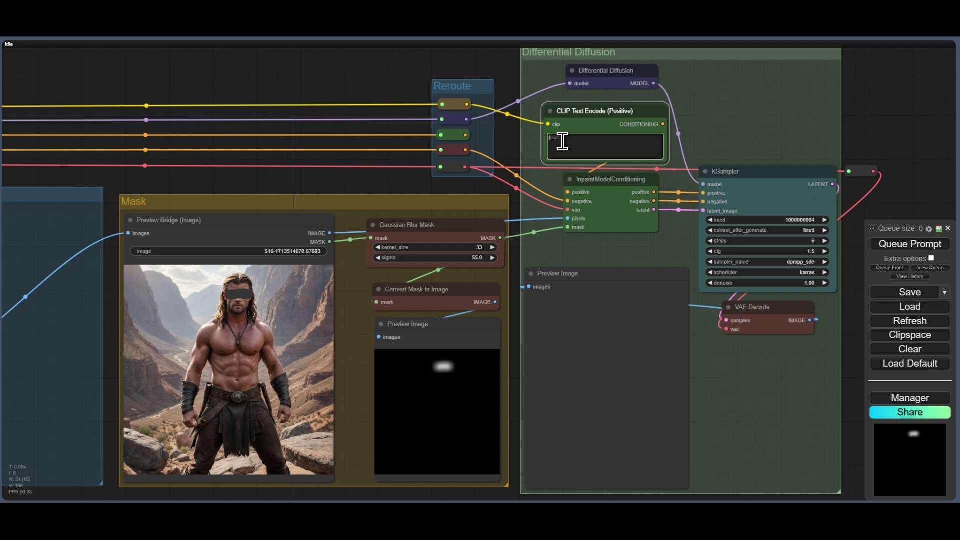
text(av)
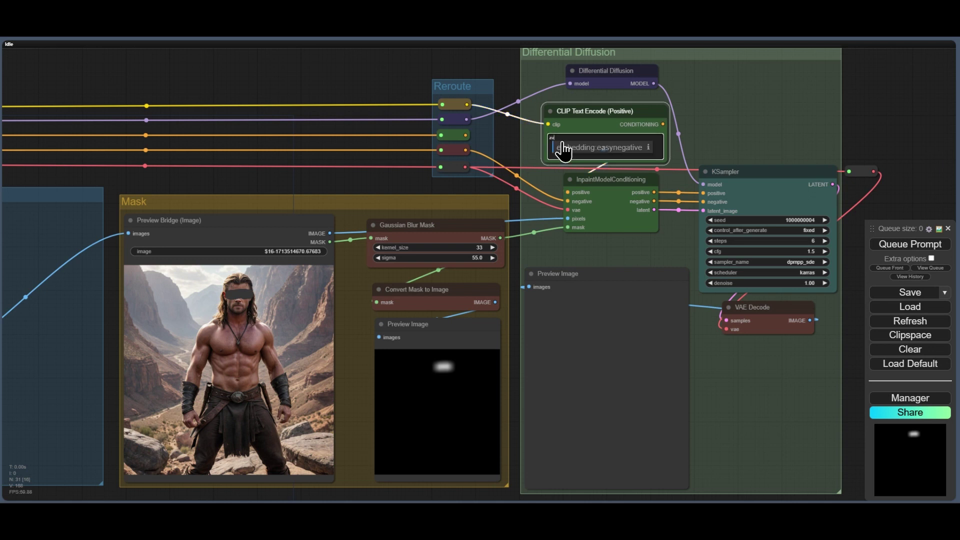
text(iator sunglase)
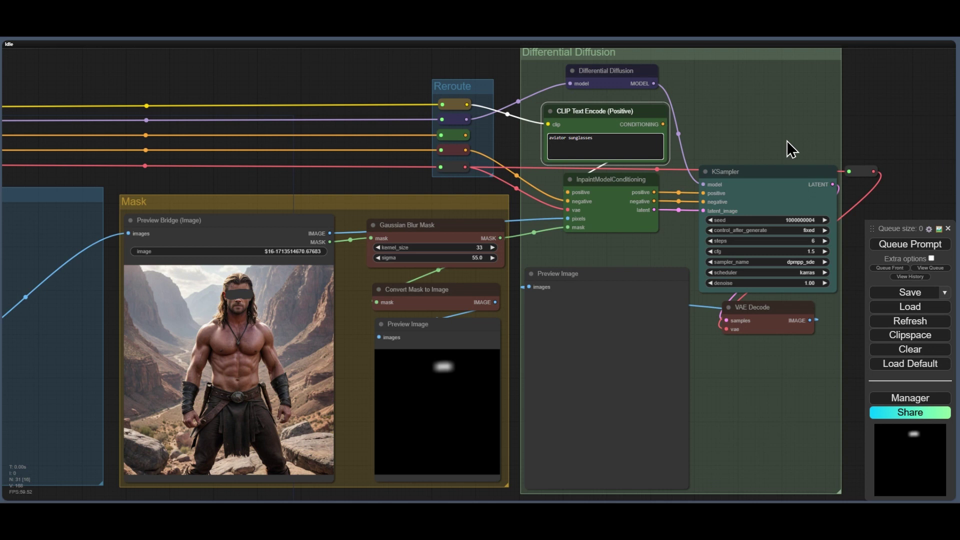
click(910, 248)
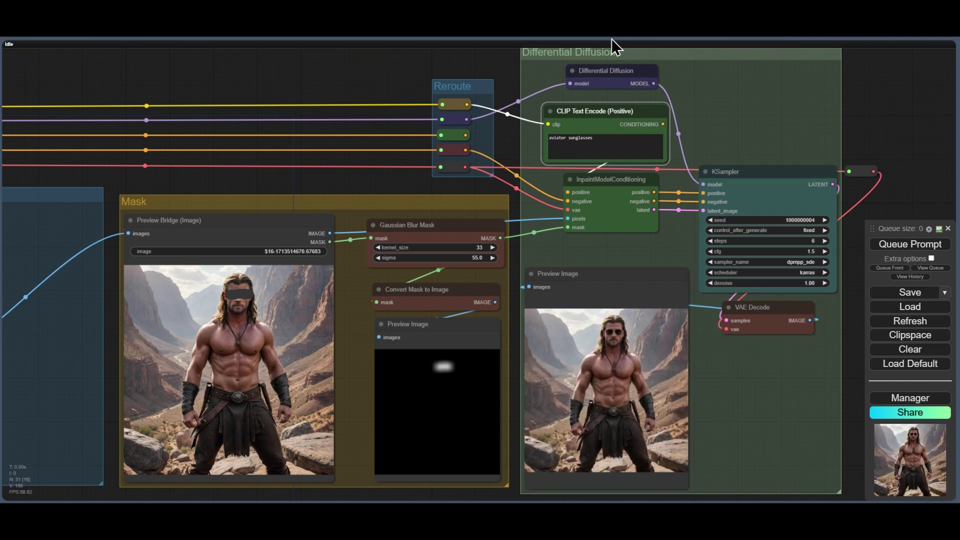
scroll(596, 433, up, 10)
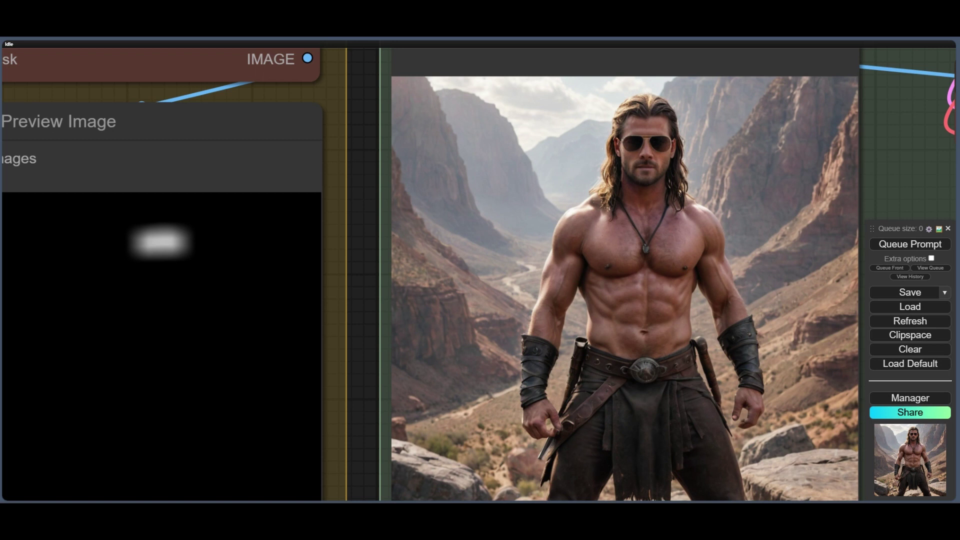
Step: Add a V-shaped mask around the man's neck and upper chest on the Preview Bridge image and save it to the node
scroll(332, 150, down, 10)
scroll(244, 385, up, 5)
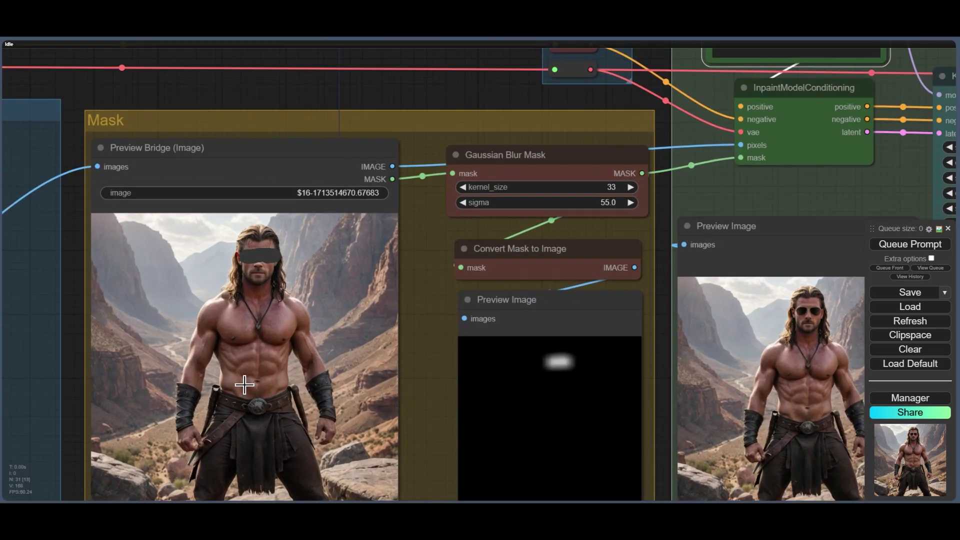
scroll(244, 385, up, 5)
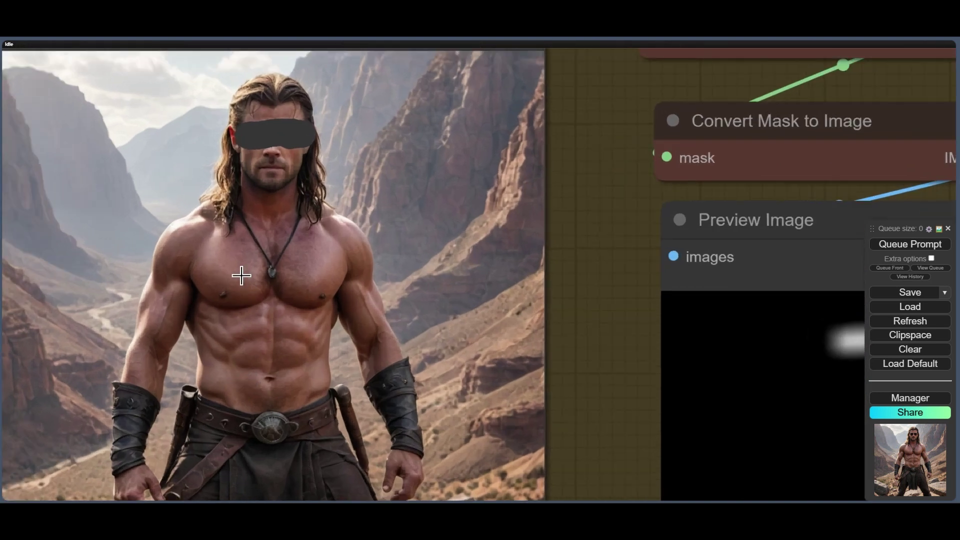
right_click(247, 263)
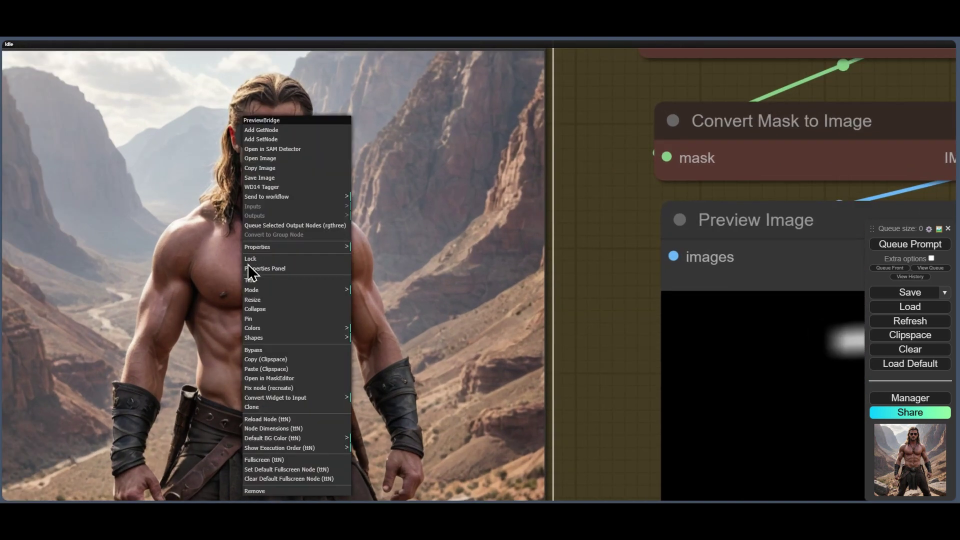
click(303, 378)
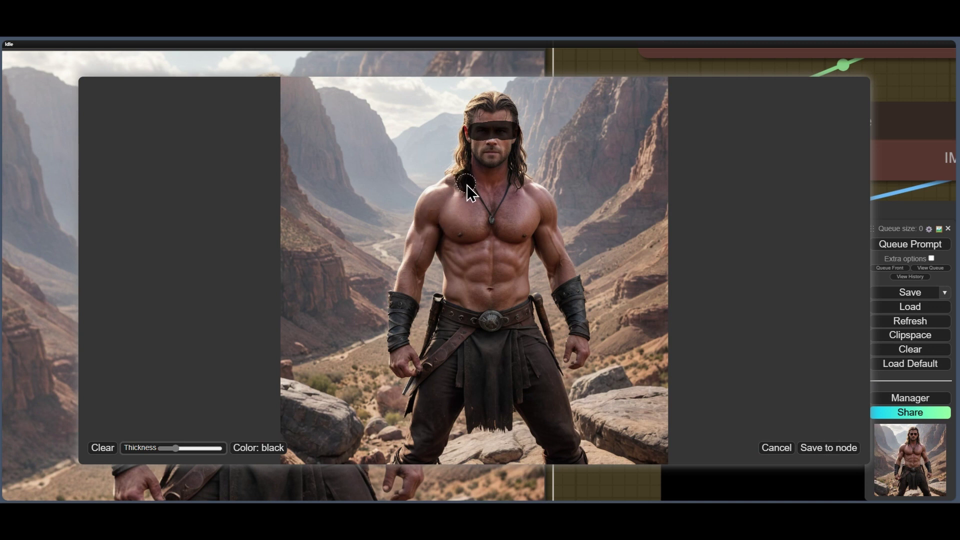
drag(480, 203, 493, 215)
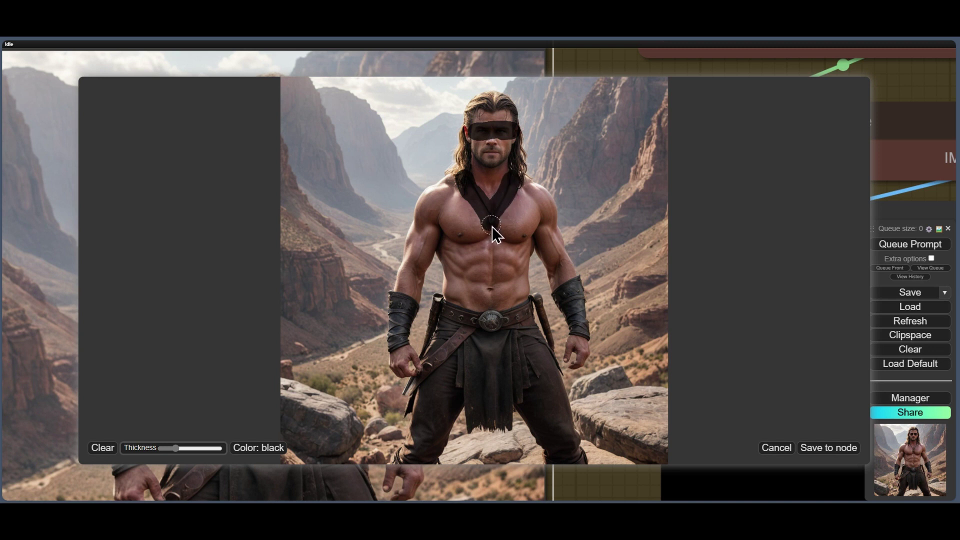
click(829, 448)
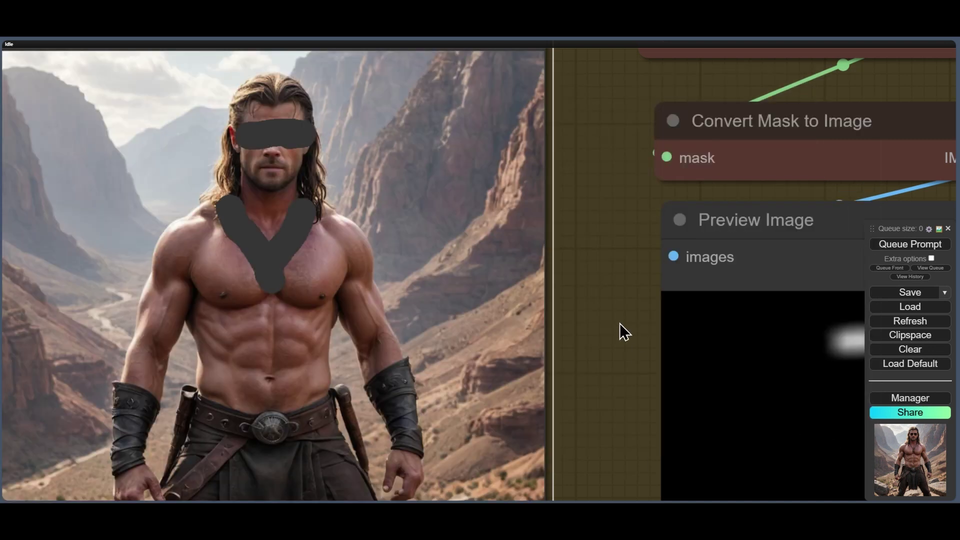
Step: Change the positive prompt to "aviator sunglasses and gold chain necklace with medallion.", queue it and inspect the inpainted image
scroll(620, 281, down, 5)
scroll(620, 281, down, 2)
key(ctrl+Return)
drag(619, 285, 541, 259)
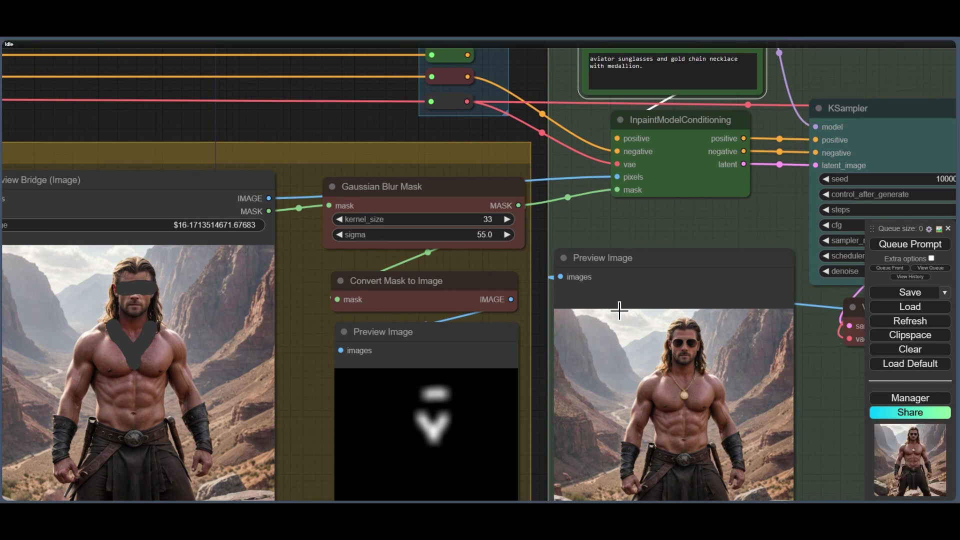
scroll(711, 412, up, 9)
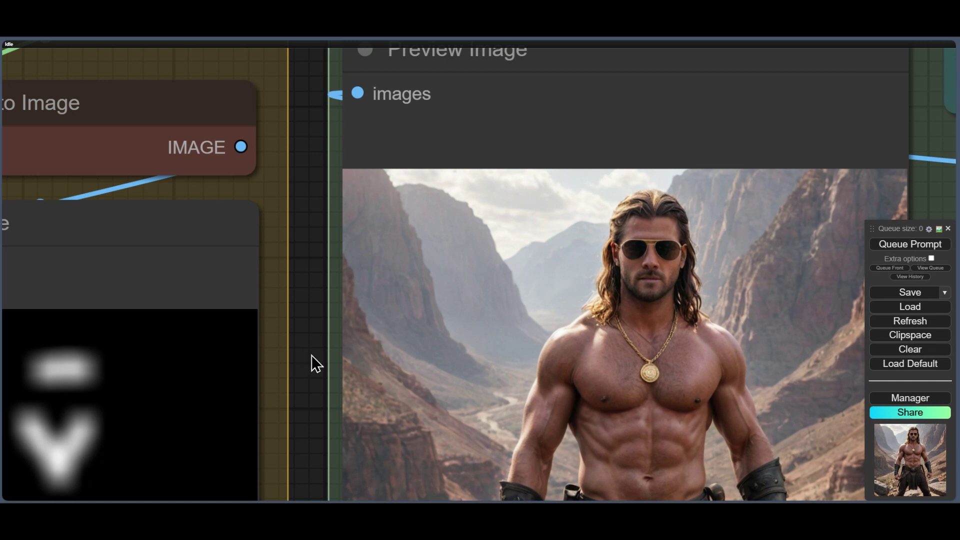
drag(311, 355, 310, 315)
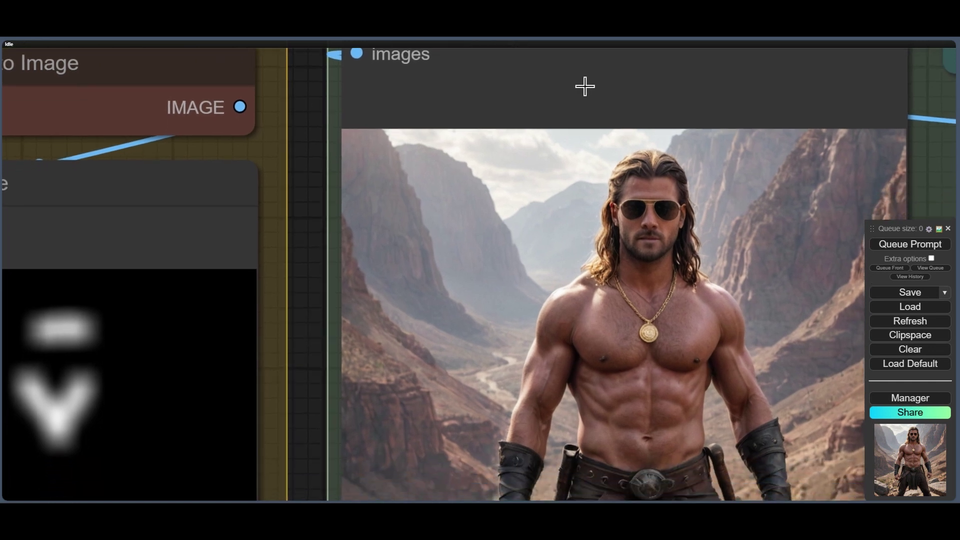